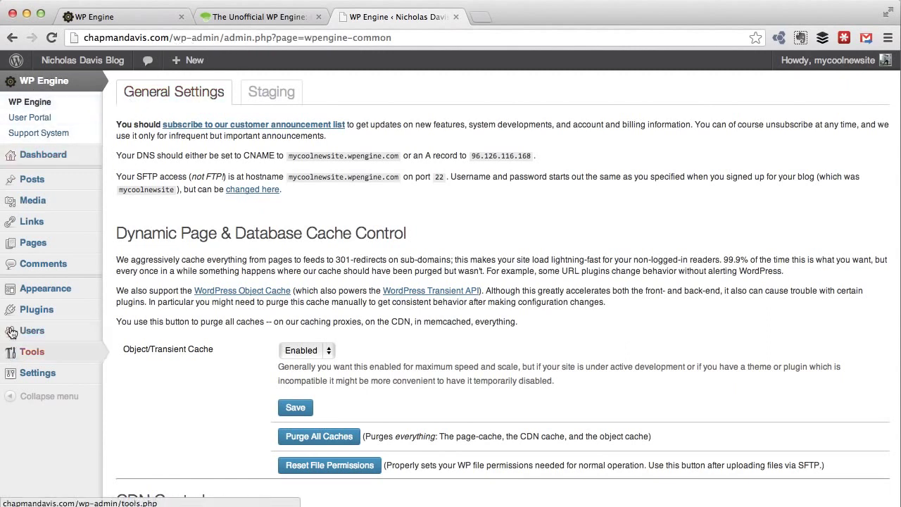
scroll(528, 398, down, 5)
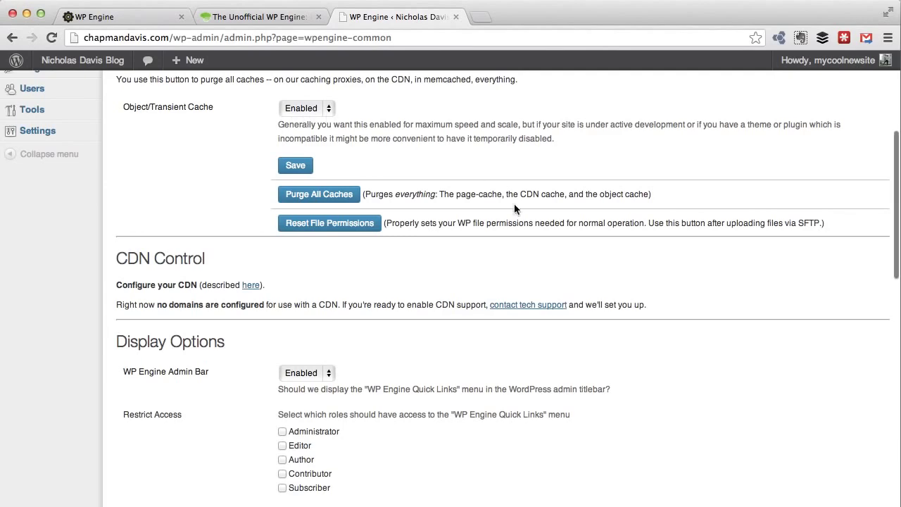
scroll(514, 204, up, 5)
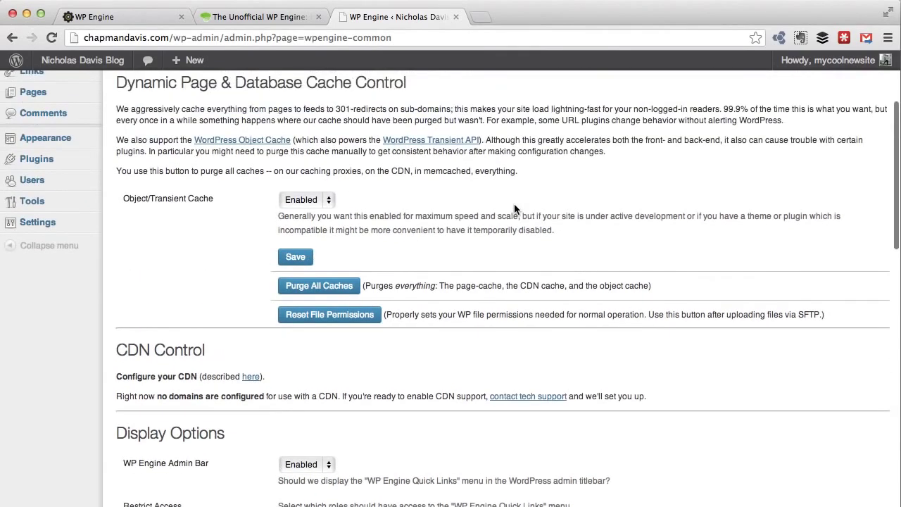
scroll(514, 208, up, 3)
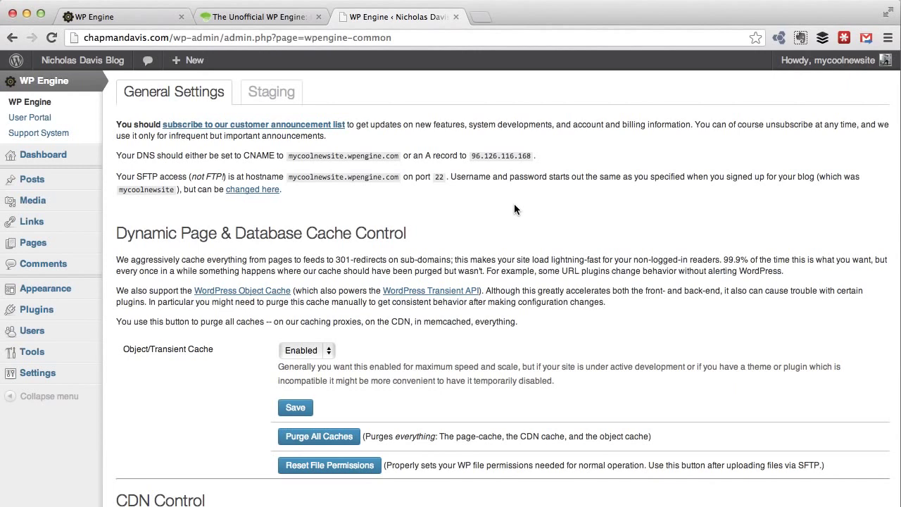
click(272, 14)
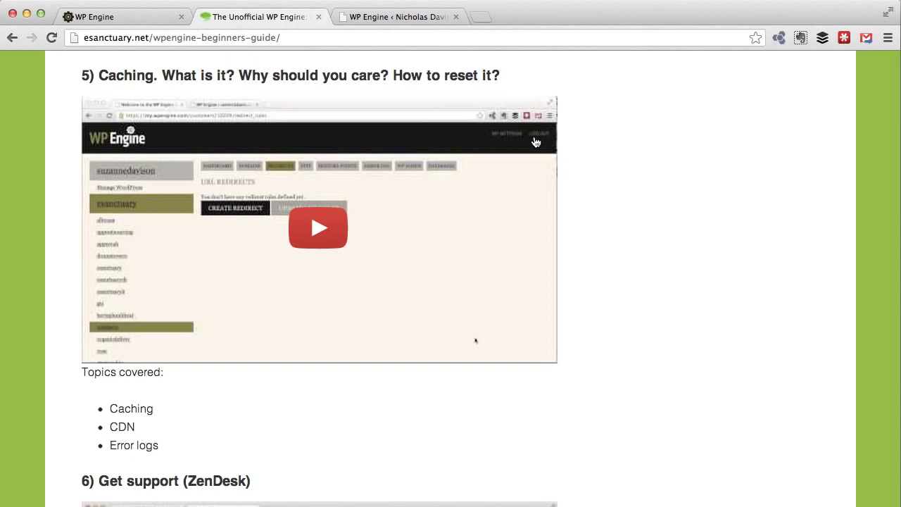
click(127, 17)
- Return to the WP Engine General Settings in the WordPress admin and check the available Object/Transient Cache options without changing them
click(370, 14)
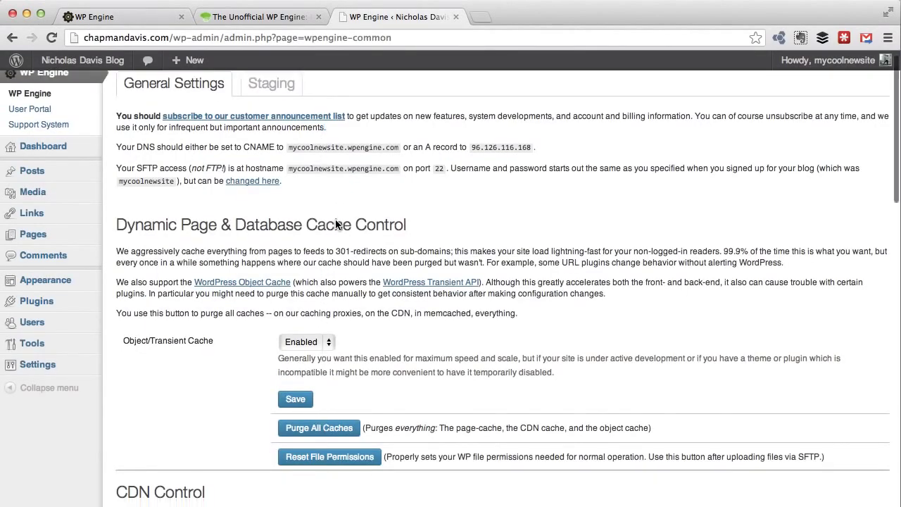
scroll(331, 268, down, 2)
click(317, 297)
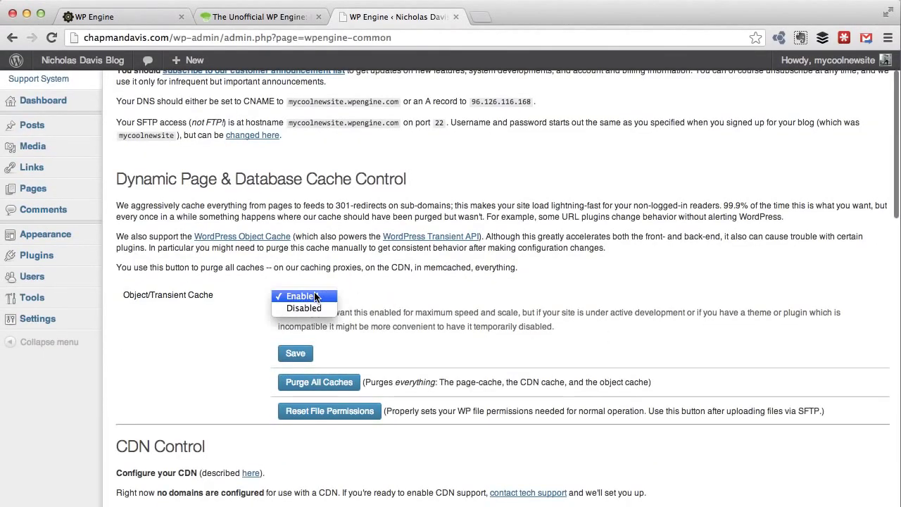
click(626, 287)
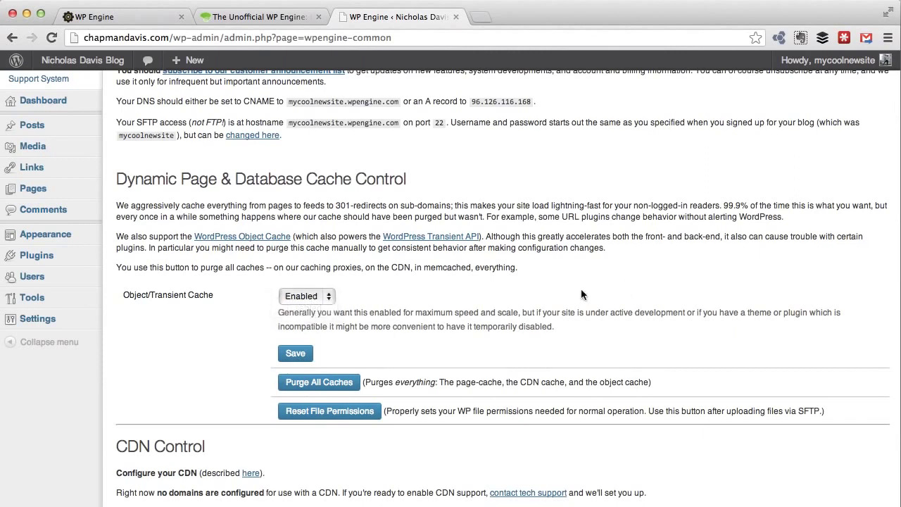
scroll(563, 246, up, 2)
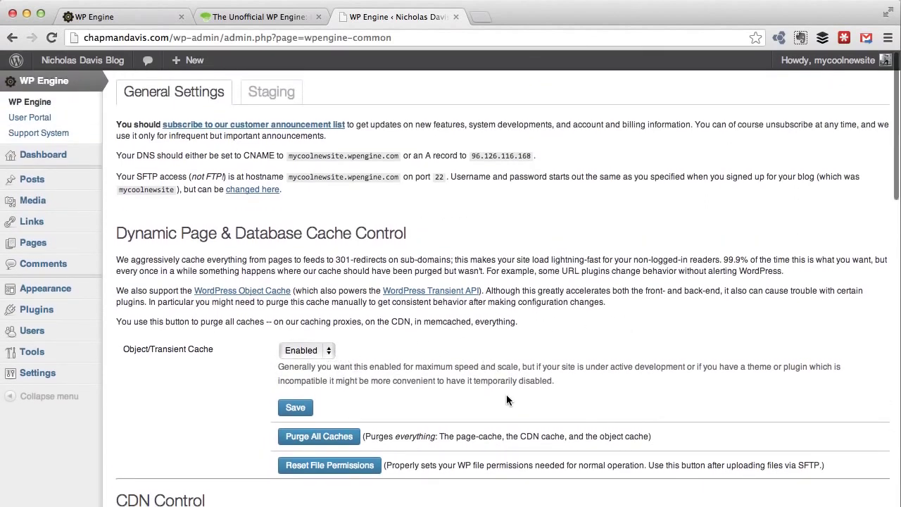
scroll(507, 400, down, 1)
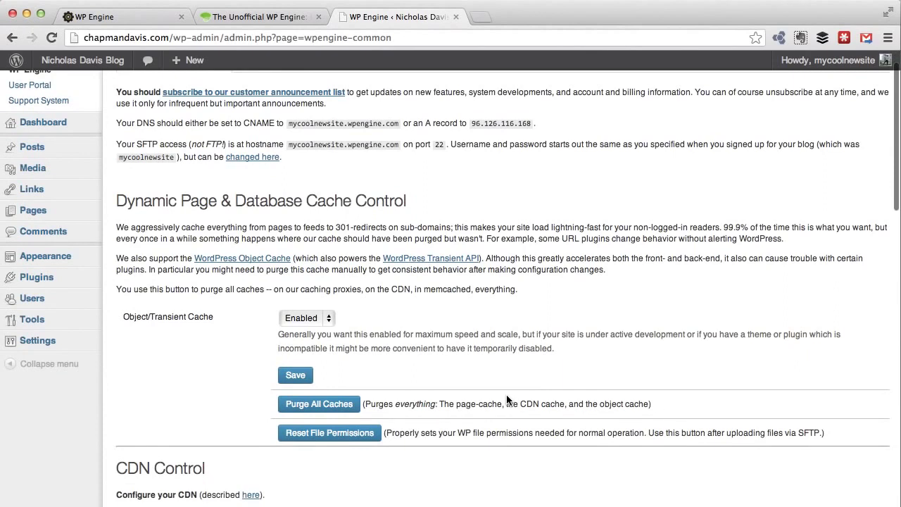
scroll(506, 399, up, 1)
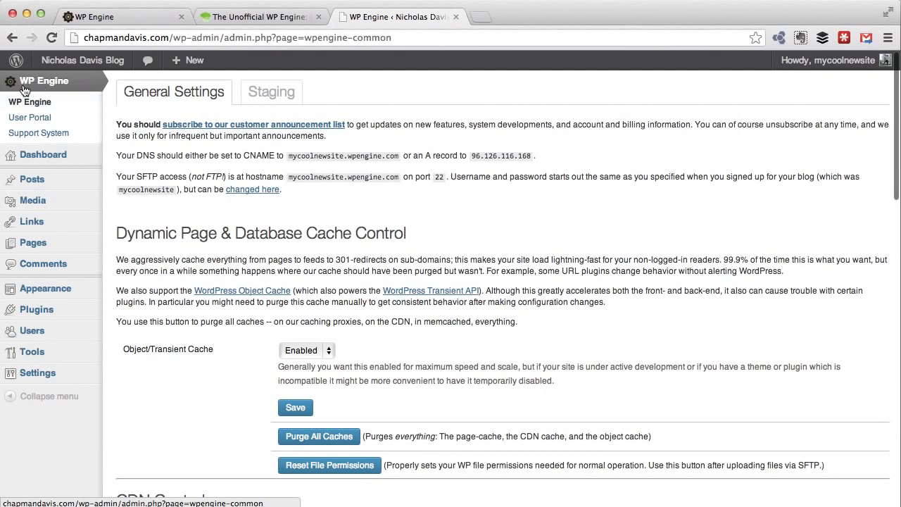
- Purge all caches of the site, including the page, CDN and object caches, and accept the confirmation
scroll(248, 251, down, 2)
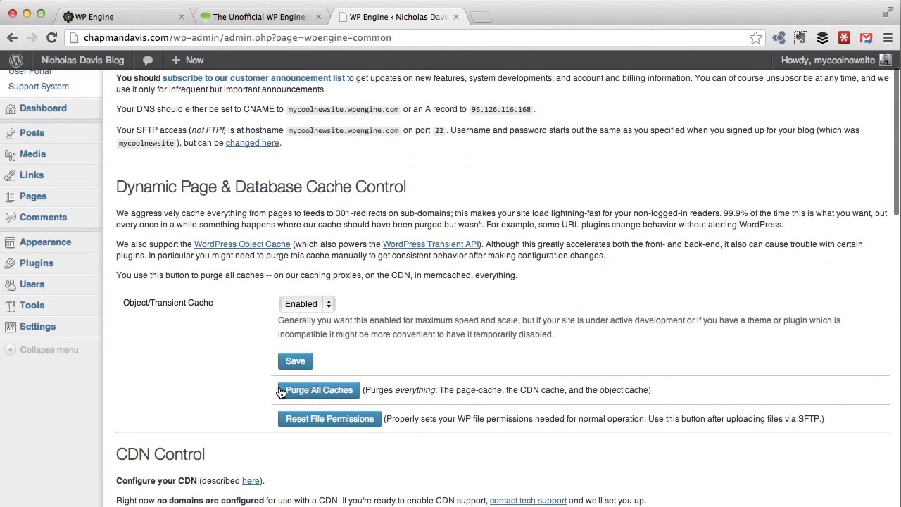
click(301, 392)
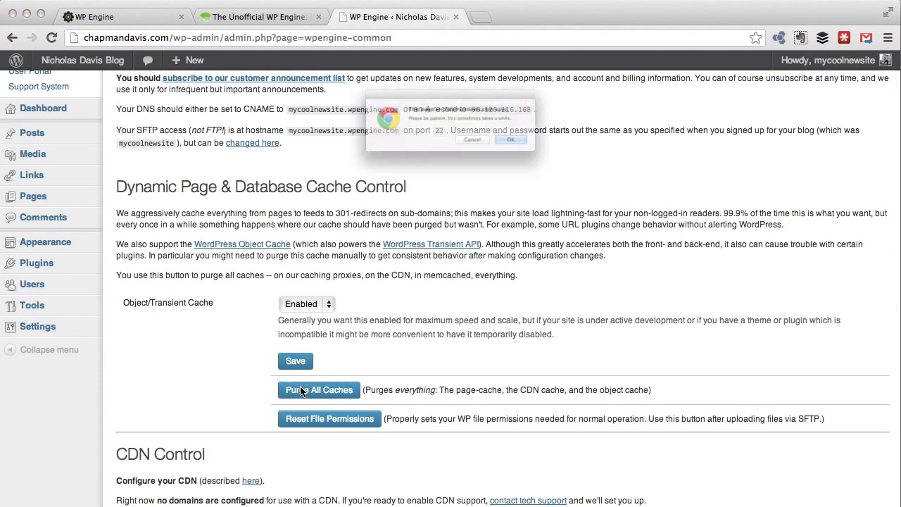
click(582, 152)
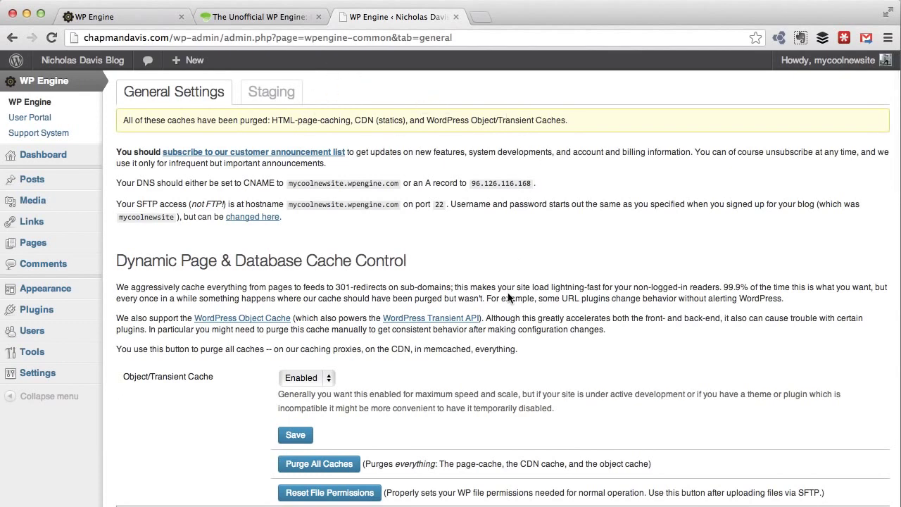
scroll(510, 299, down, 2)
scroll(517, 251, up, 2)
scroll(434, 233, down, 1)
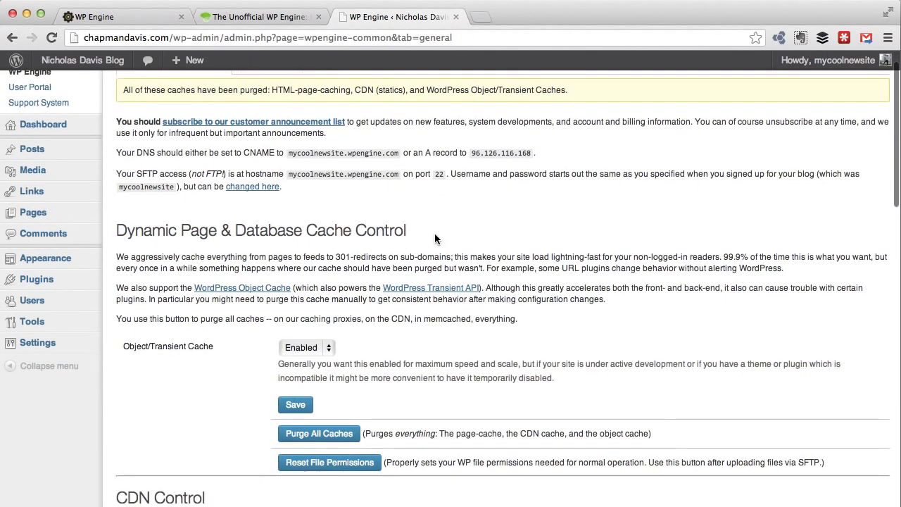
scroll(434, 238, up, 1)
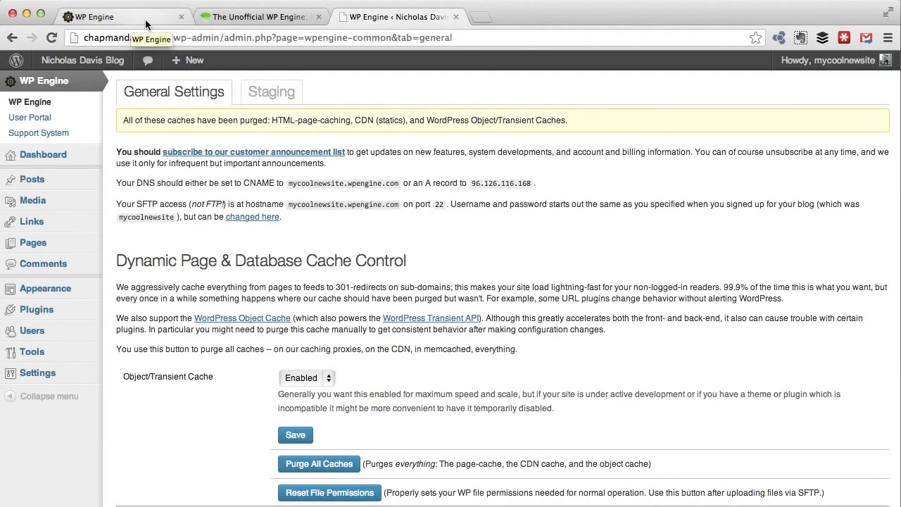
- Look over the mycoolnewsite install overview in the WP Engine user portal
click(151, 21)
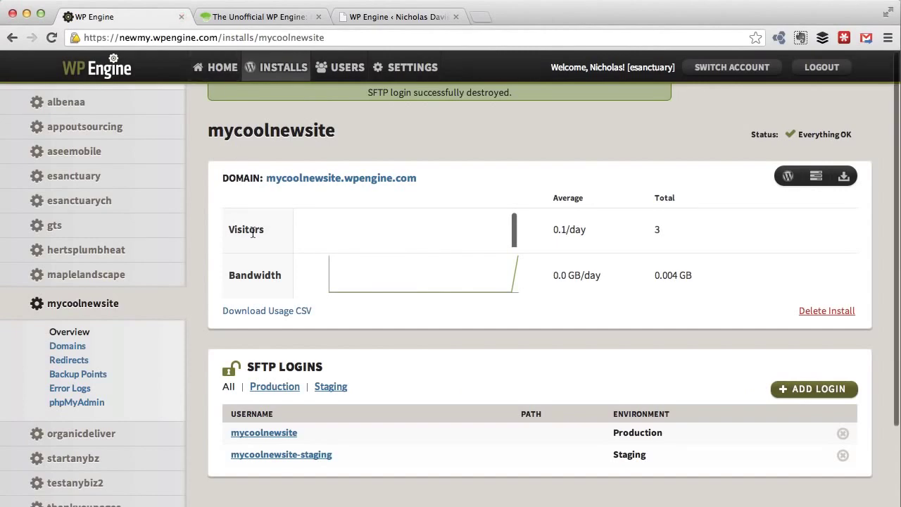
scroll(252, 232, down, 3)
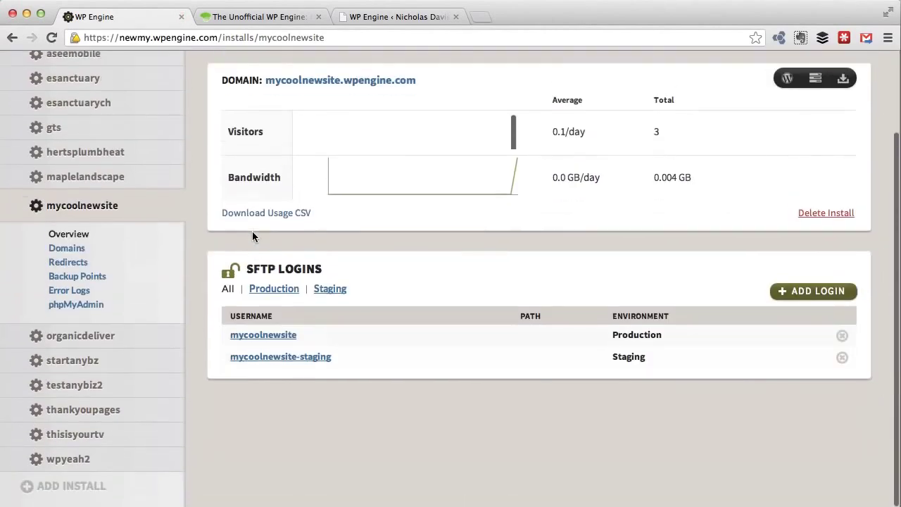
scroll(282, 211, up, 3)
- Search the web for "wpengine pricing" in a new tab and open WP Engine's own pricing page
click(481, 16)
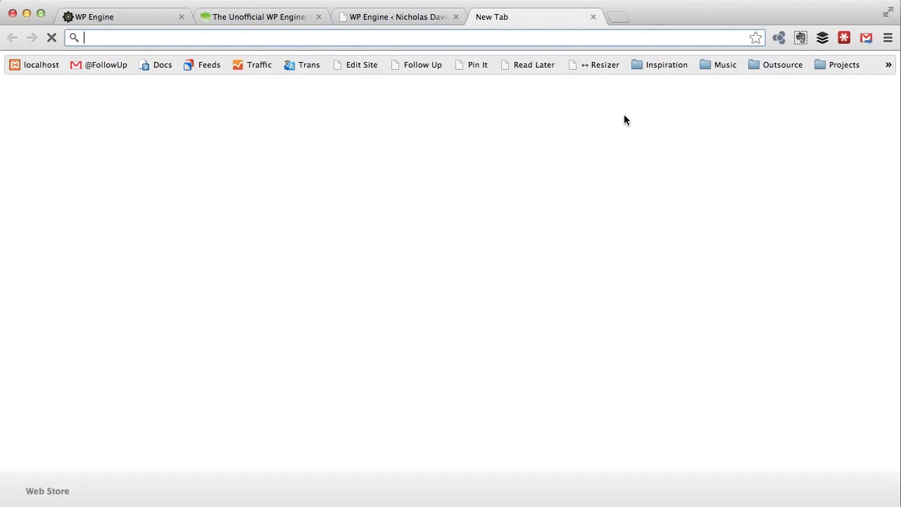
text(wpengine pr)
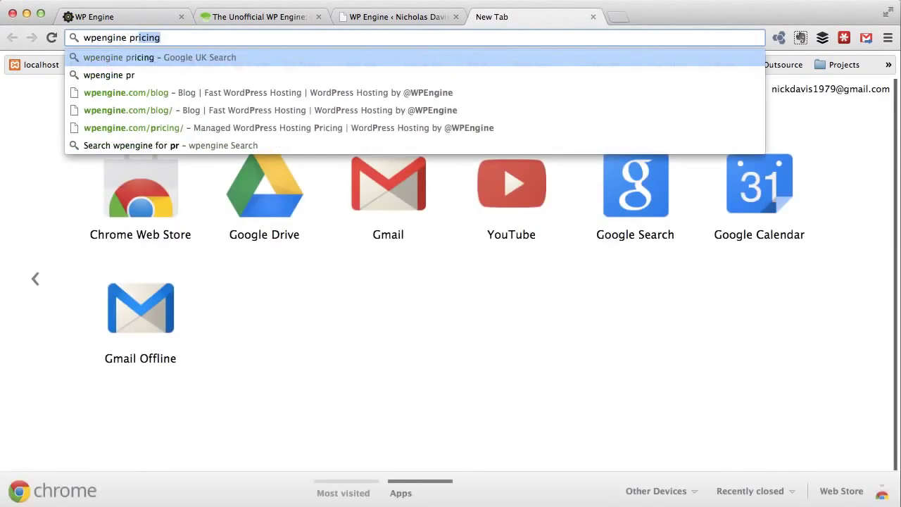
text(c)
key(BackSpace)
text(ic)
key(Return)
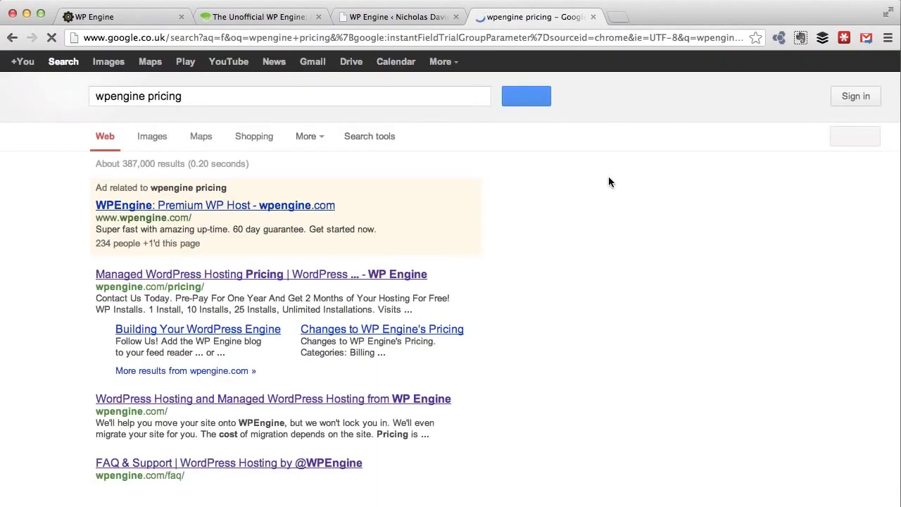
click(314, 284)
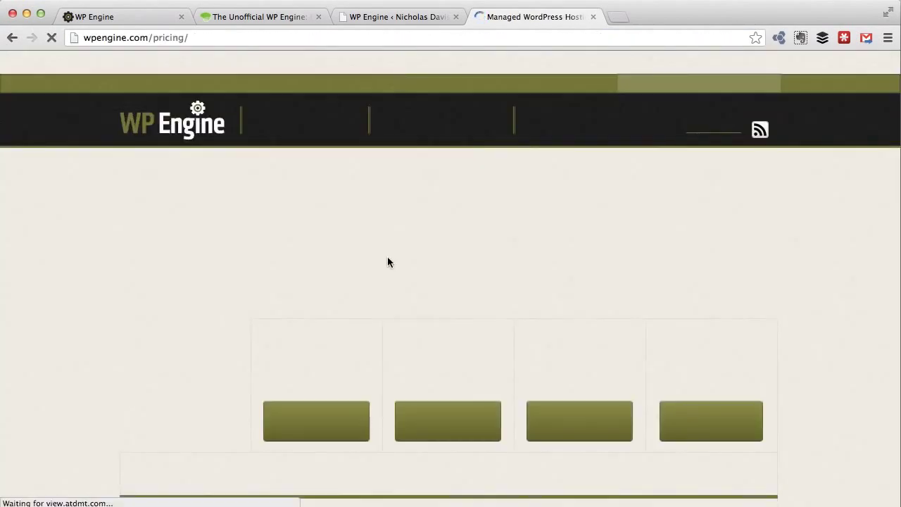
- Compare the hosting plans in the WP Engine pricing table, examining the CDN availability and cost for each plan
scroll(388, 262, down, 10)
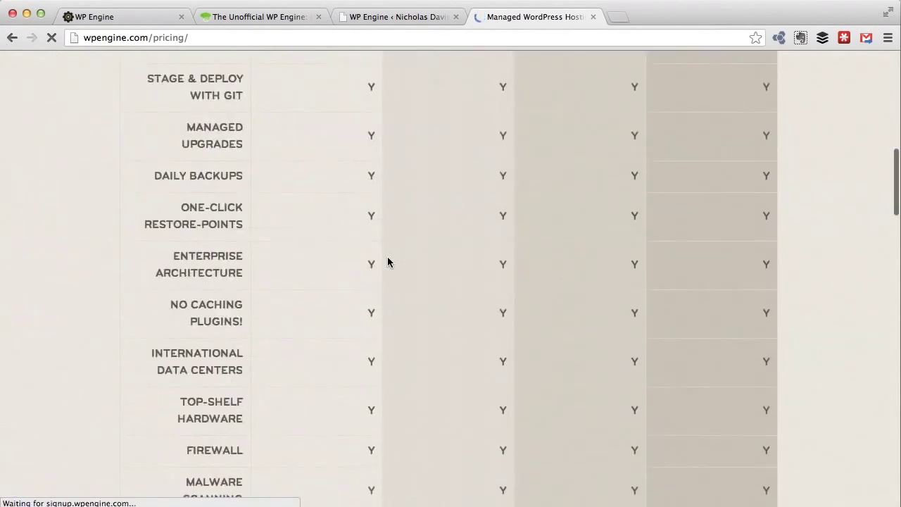
scroll(387, 262, up, 10)
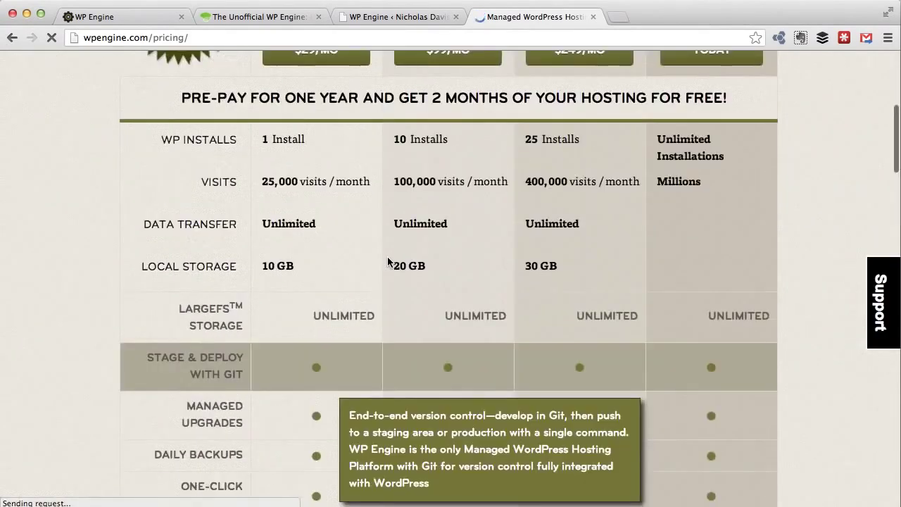
scroll(387, 261, down, 4)
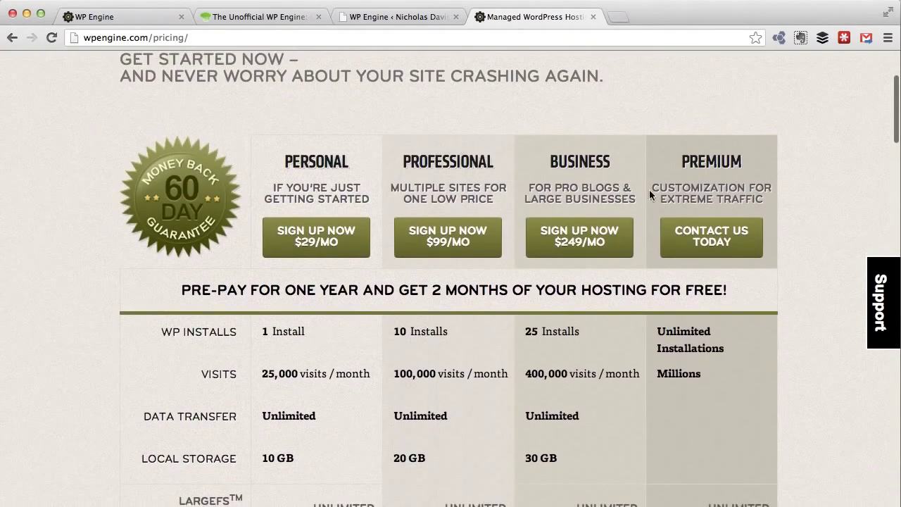
scroll(650, 332, down, 8)
scroll(651, 333, down, 18)
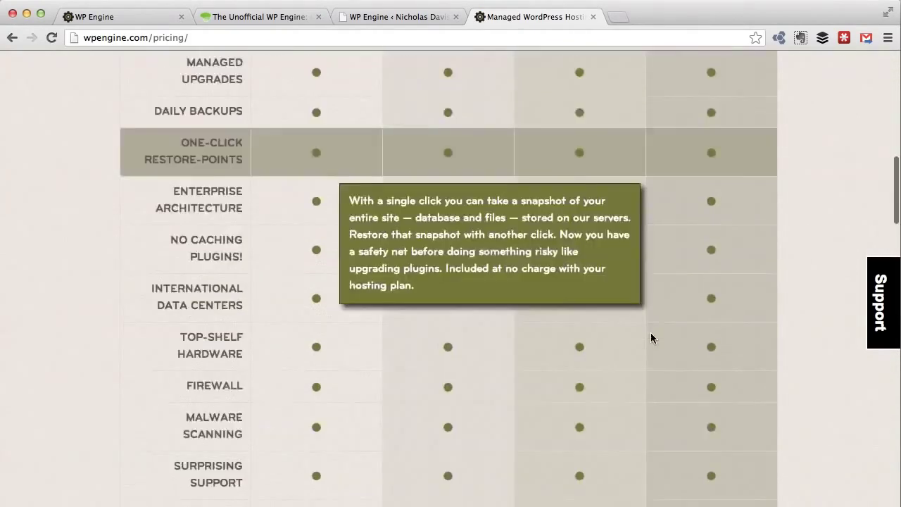
mouse_move(208, 129)
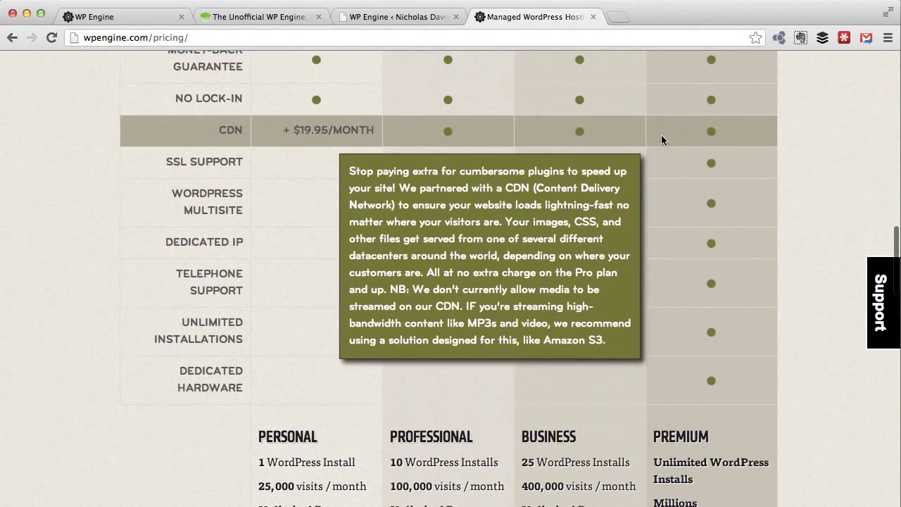
scroll(333, 126, up, 20)
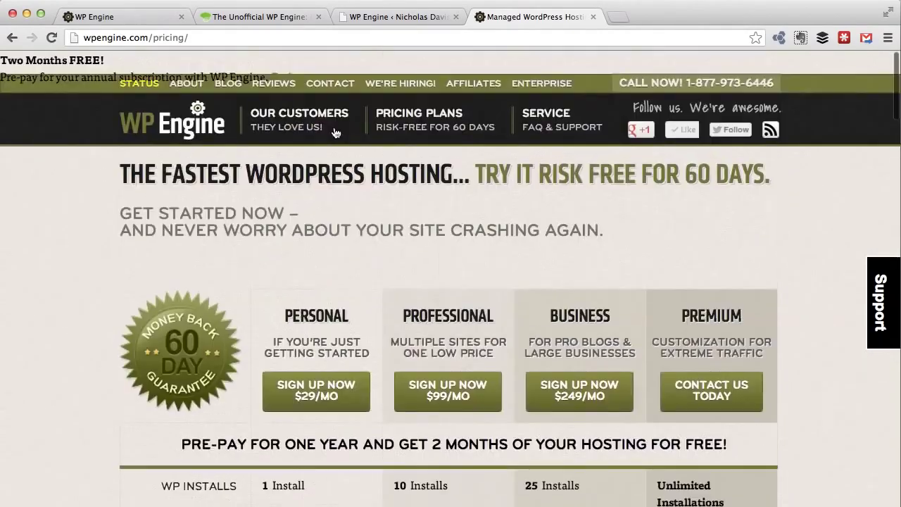
scroll(335, 133, down, 20)
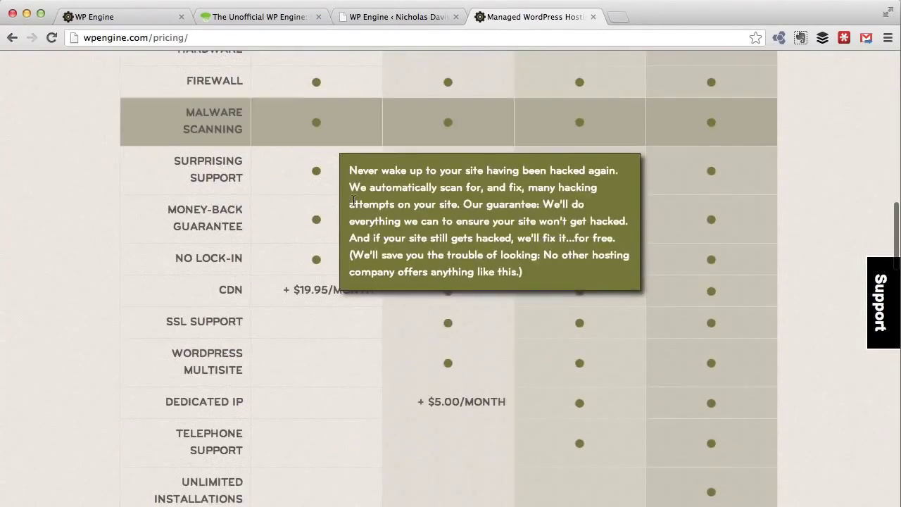
mouse_move(331, 294)
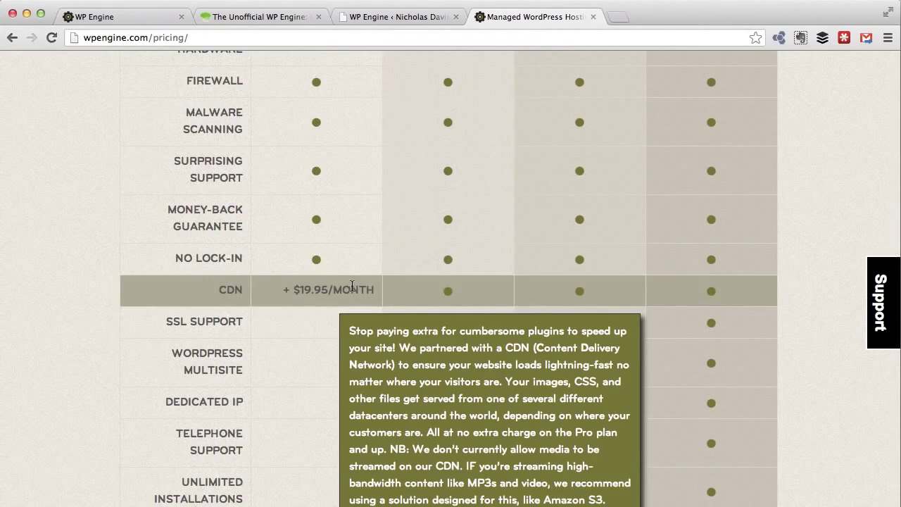
mouse_move(360, 243)
scroll(359, 243, up, 15)
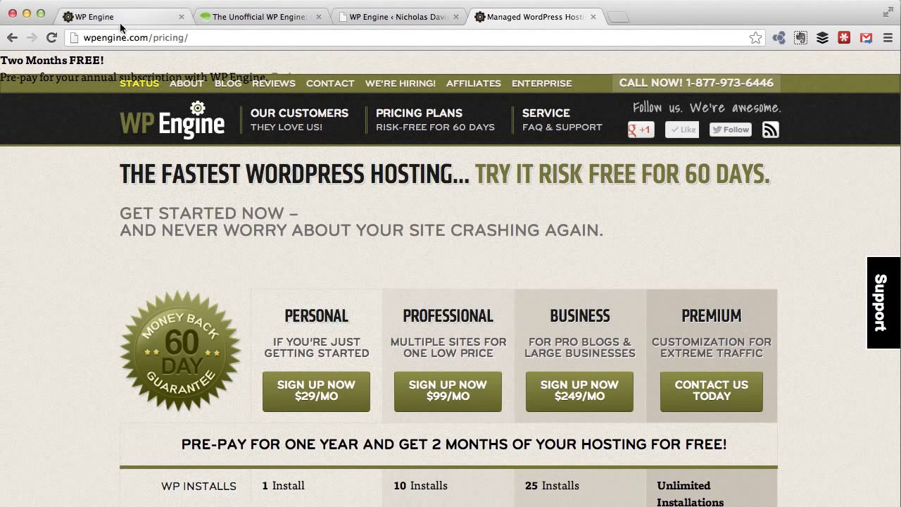
- From the CDN Control section of the site's WP Engine settings, open the linked CDN description in a new tab and view it
click(378, 17)
drag(168, 38, 73, 40)
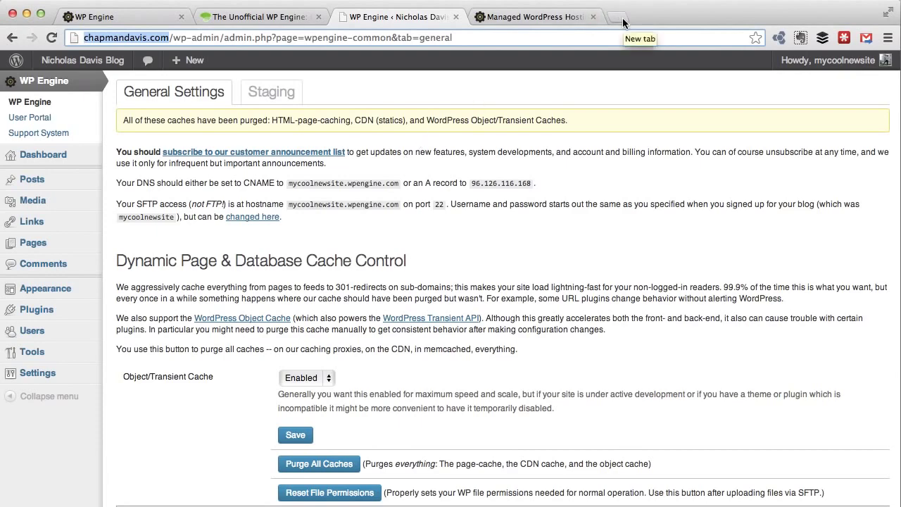
scroll(592, 219, down, 5)
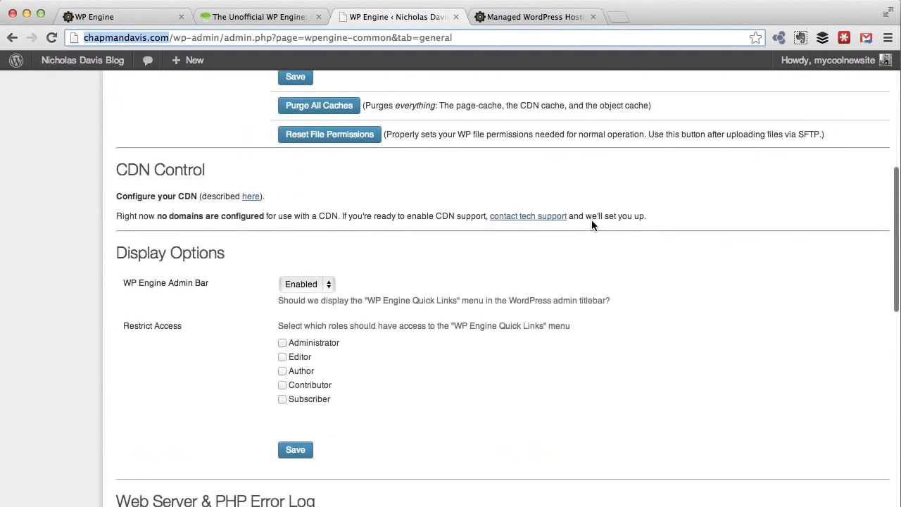
scroll(351, 282, up, 1)
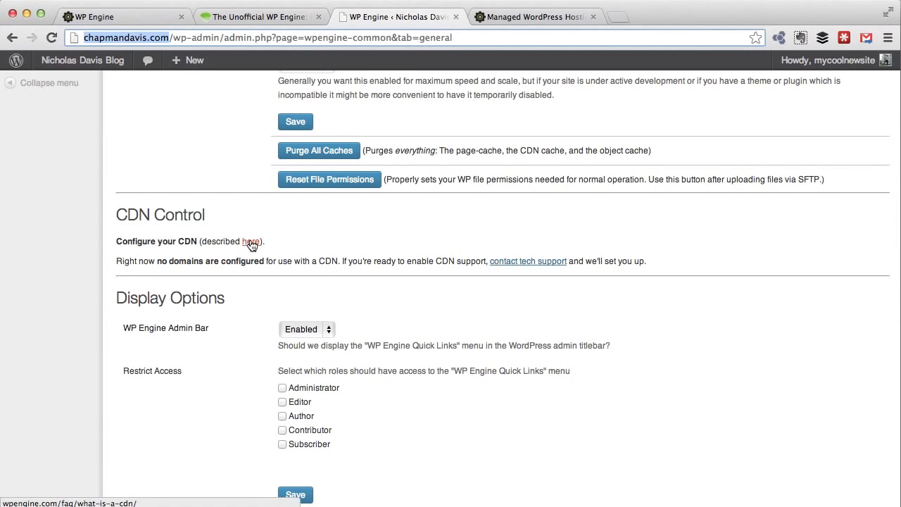
right_click(251, 244)
click(285, 248)
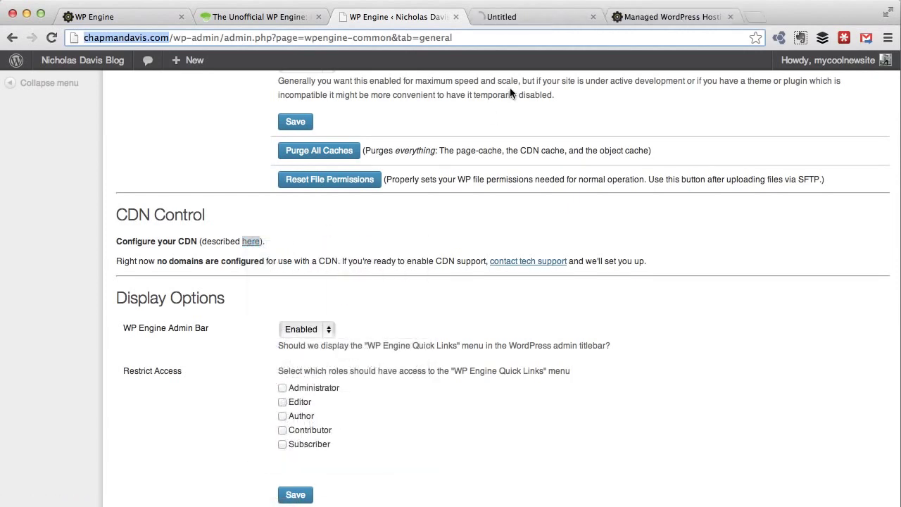
click(514, 17)
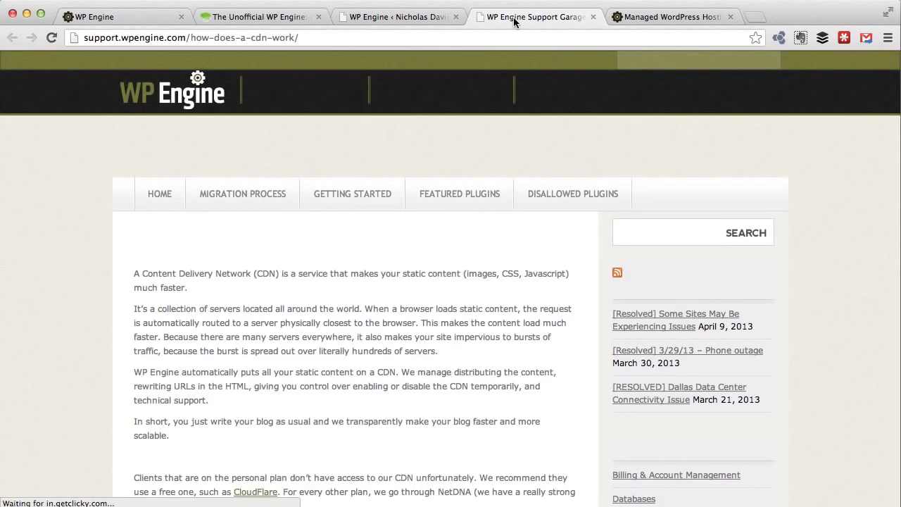
- Revisit the mycoolnewsite install overview in the WP Engine user portal and return to the site's WP Engine settings in WordPress
click(409, 19)
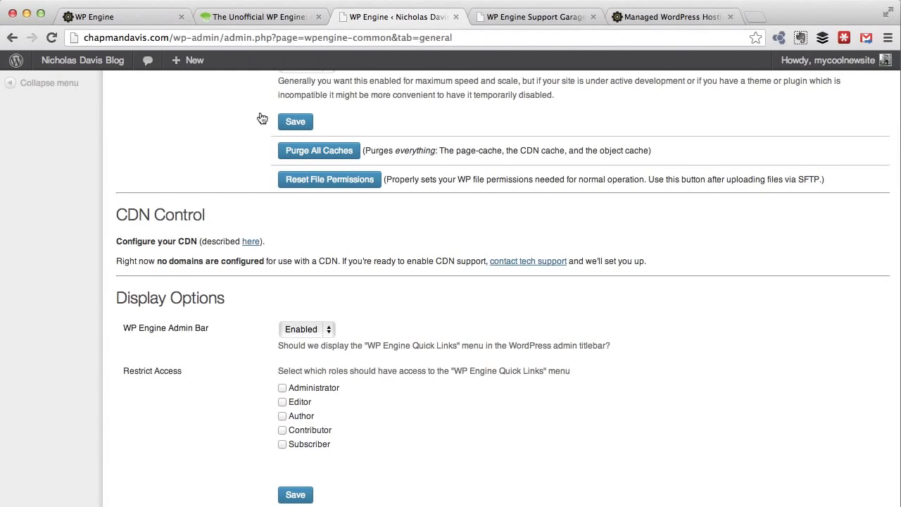
click(162, 16)
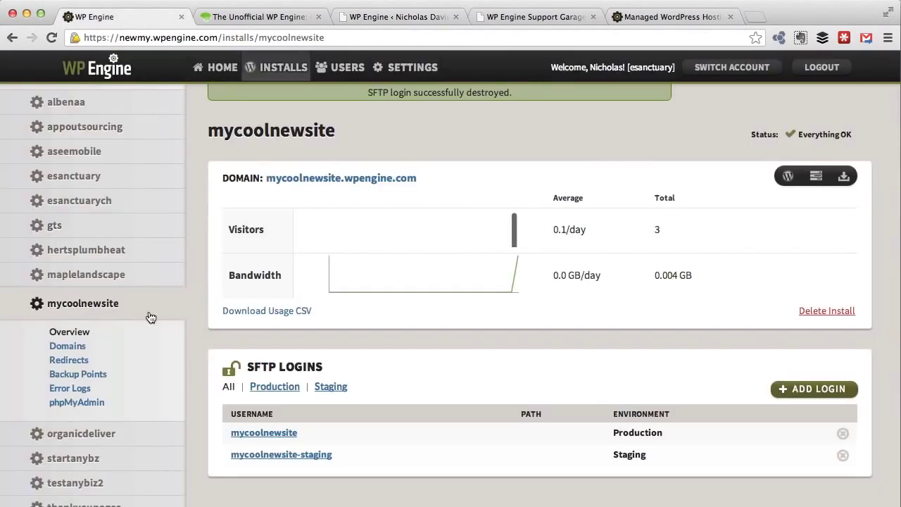
click(532, 17)
click(382, 16)
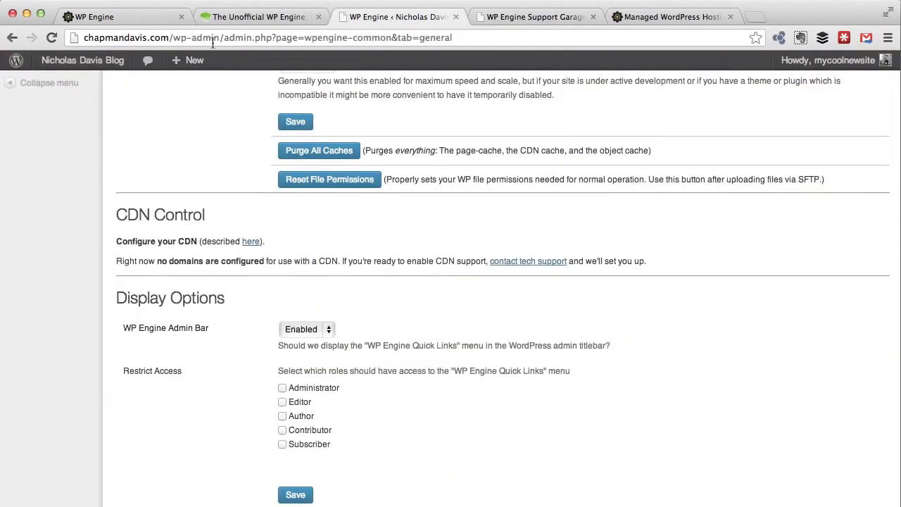
- Highlight the site's domain in the page address and review the cache and CDN Control sections of the WP Engine settings
drag(168, 37, 84, 38)
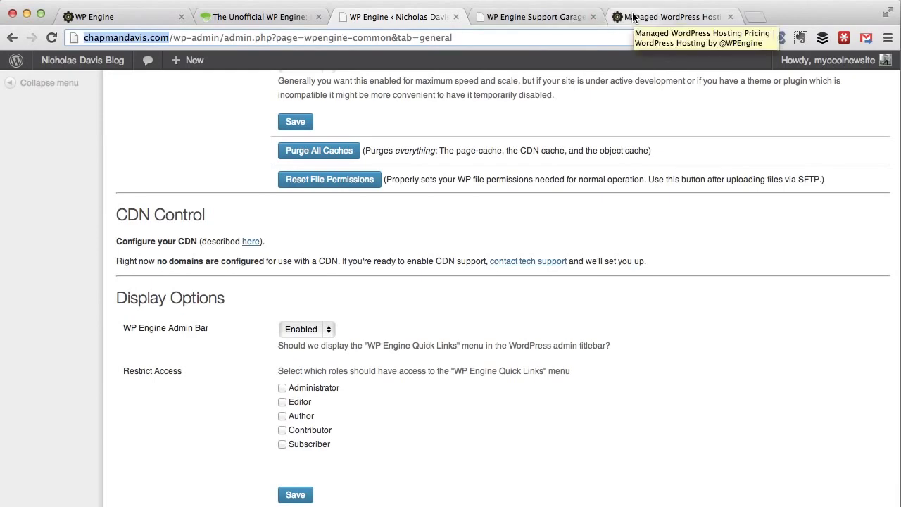
scroll(460, 197, up, 3)
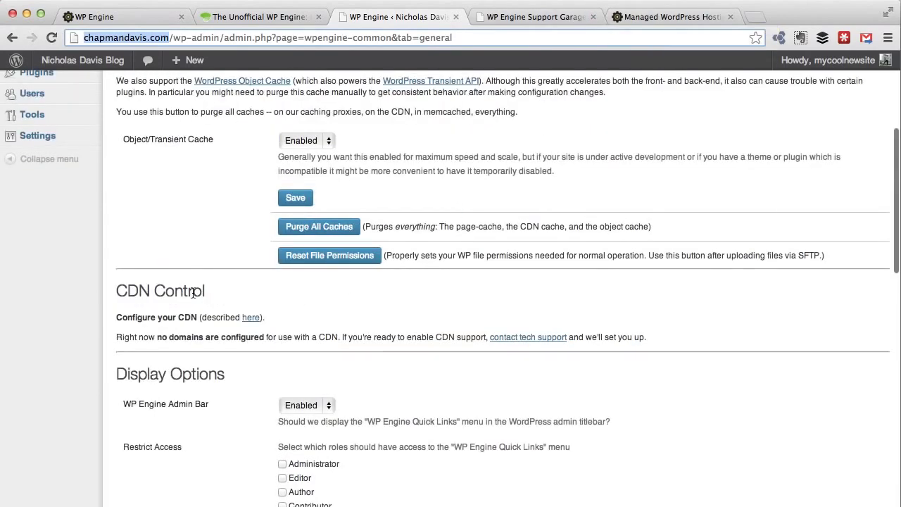
scroll(212, 257, up, 5)
scroll(213, 267, down, 6)
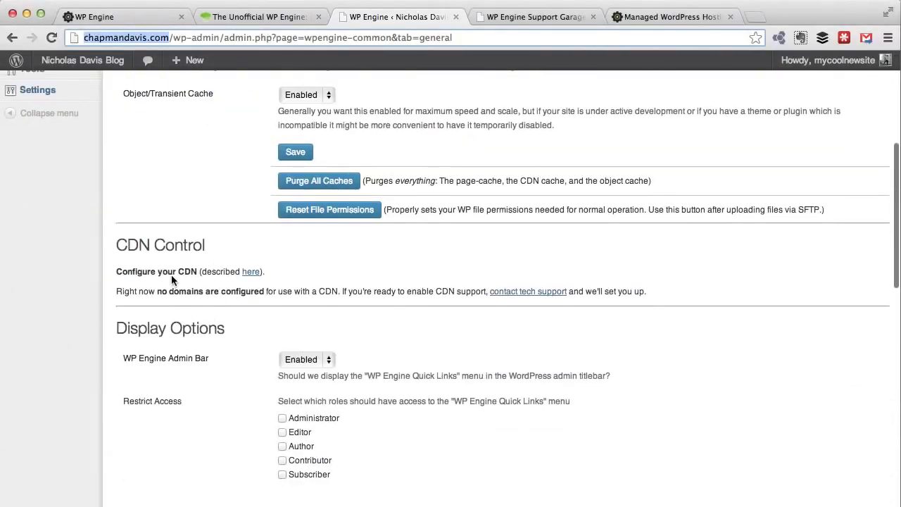
click(585, 258)
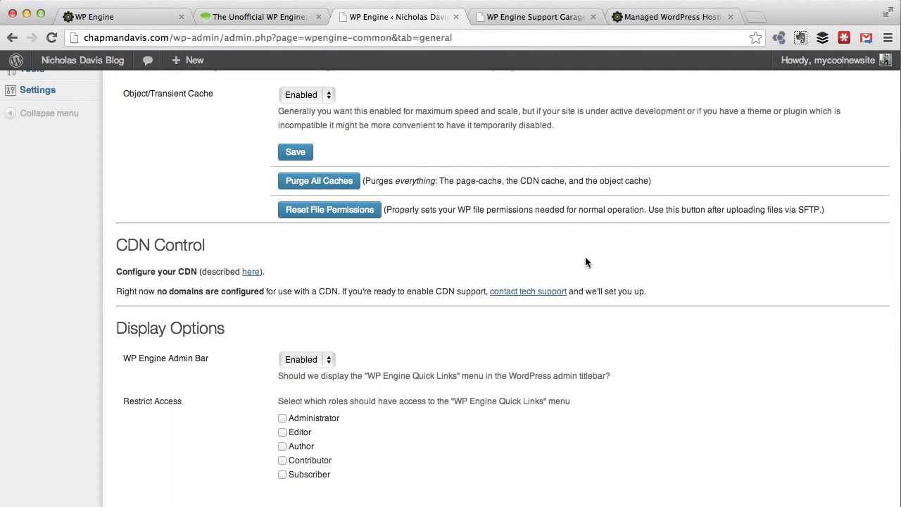
scroll(585, 257, down, 1)
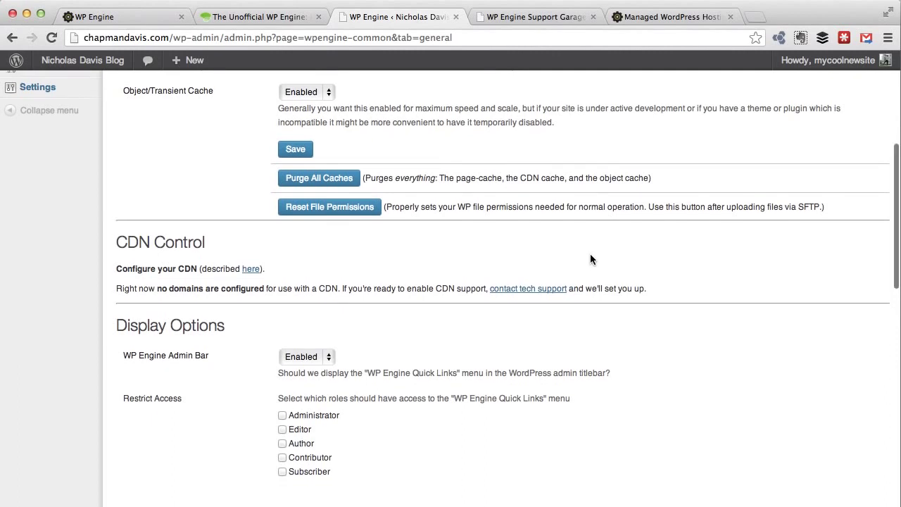